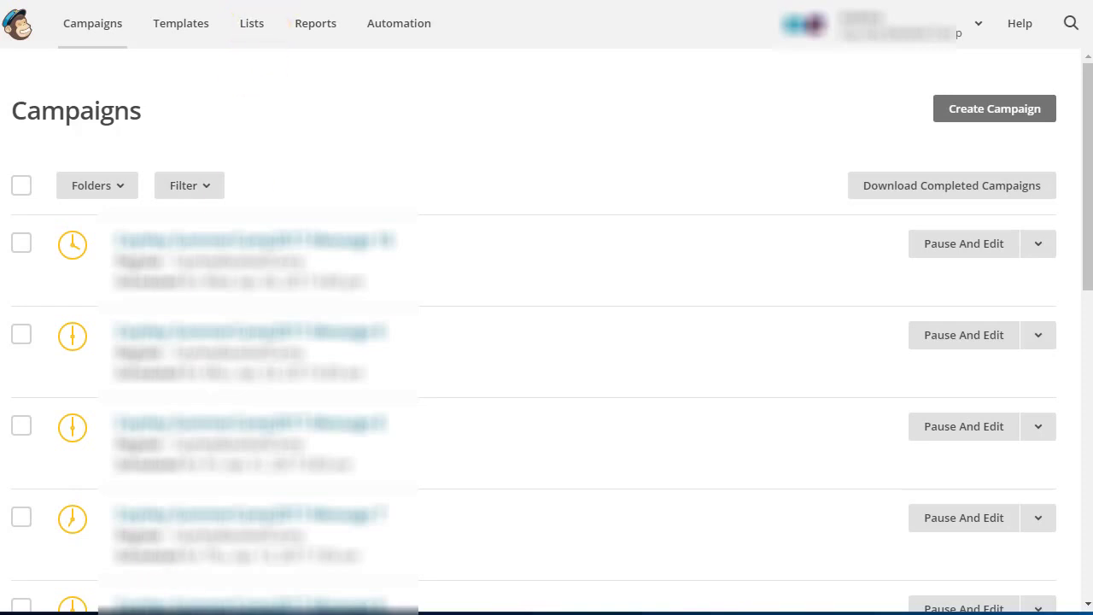
{"action": "left_click", "coordinate": [259, 33]}
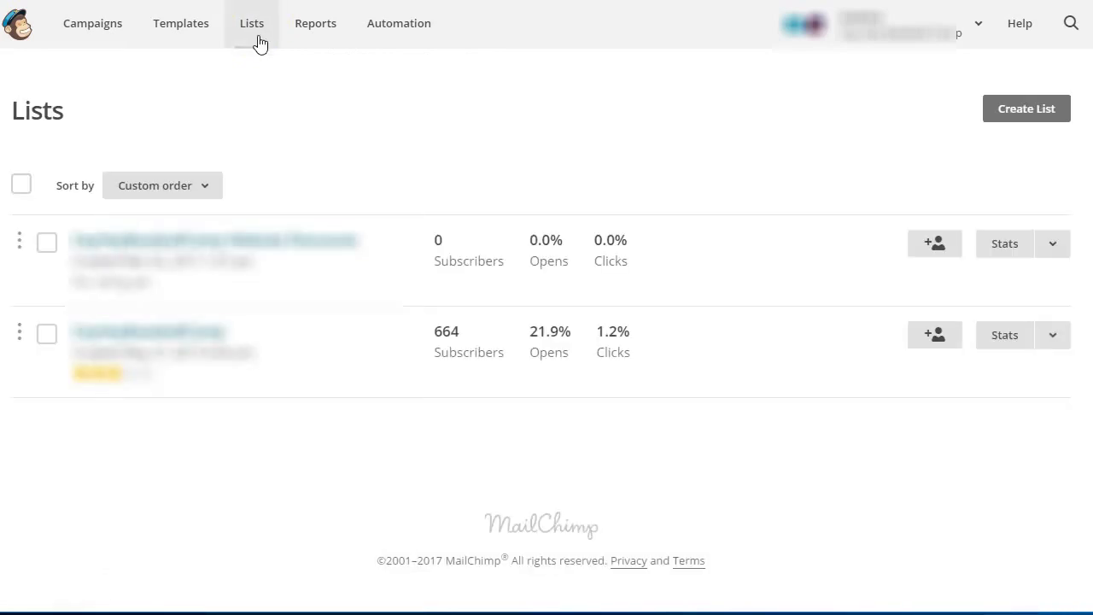
{"action": "left_click", "coordinate": [266, 242]}
{"action": "scroll", "coordinate": [273, 291], "scroll_direction": "down", "scroll_amount": 2}
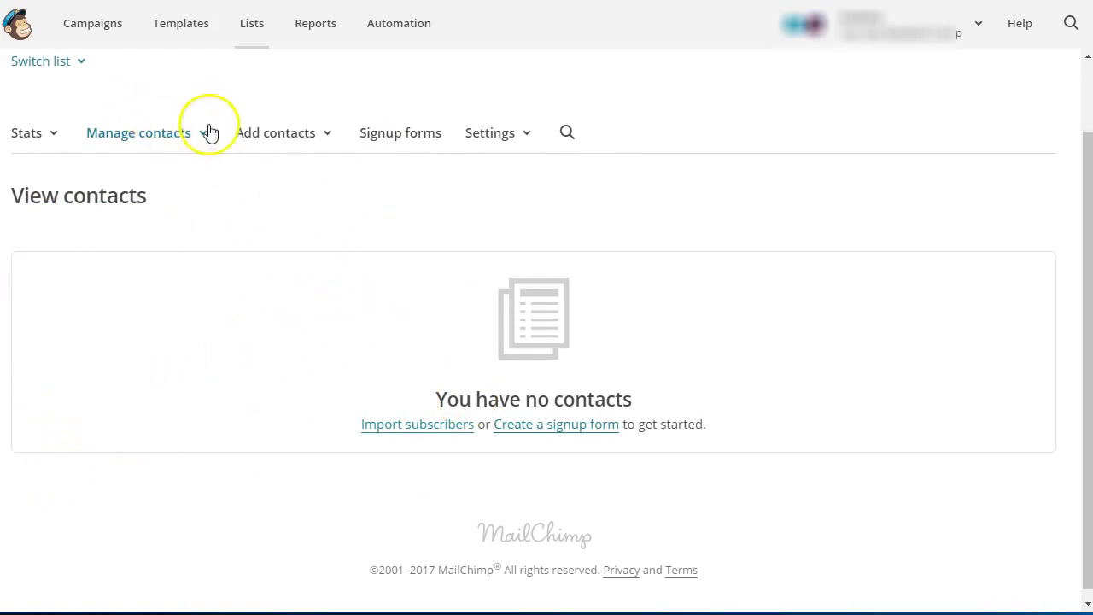
{"action": "left_click", "coordinate": [256, 34]}
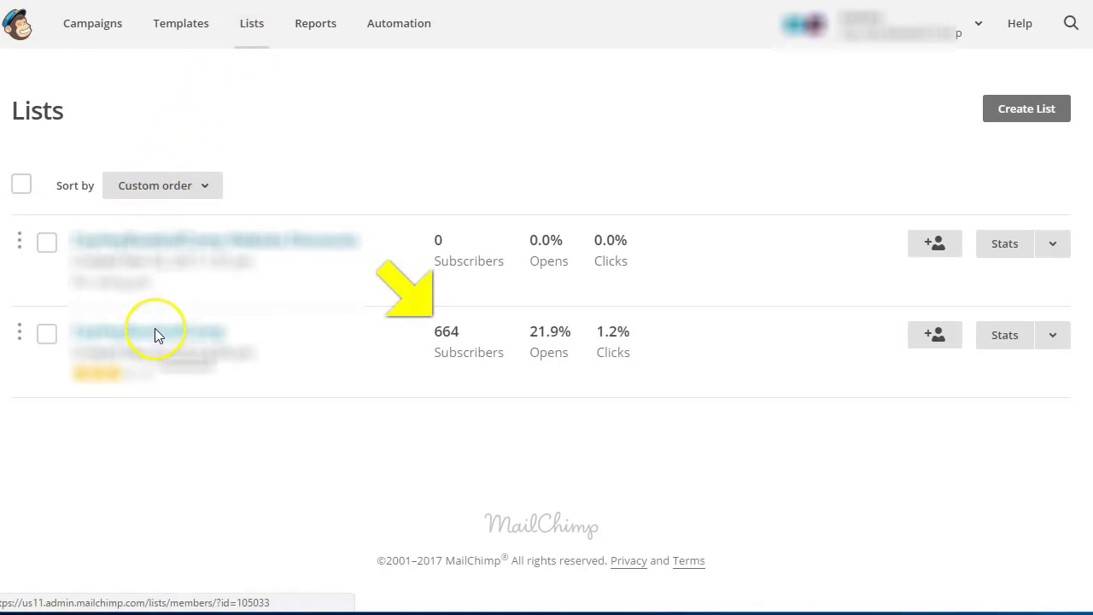
- Open the 664-subscriber CeyHeyBaseballCamp list's contacts and review its table columns via Toggle Columns
{"action": "left_click", "coordinate": [157, 335]}
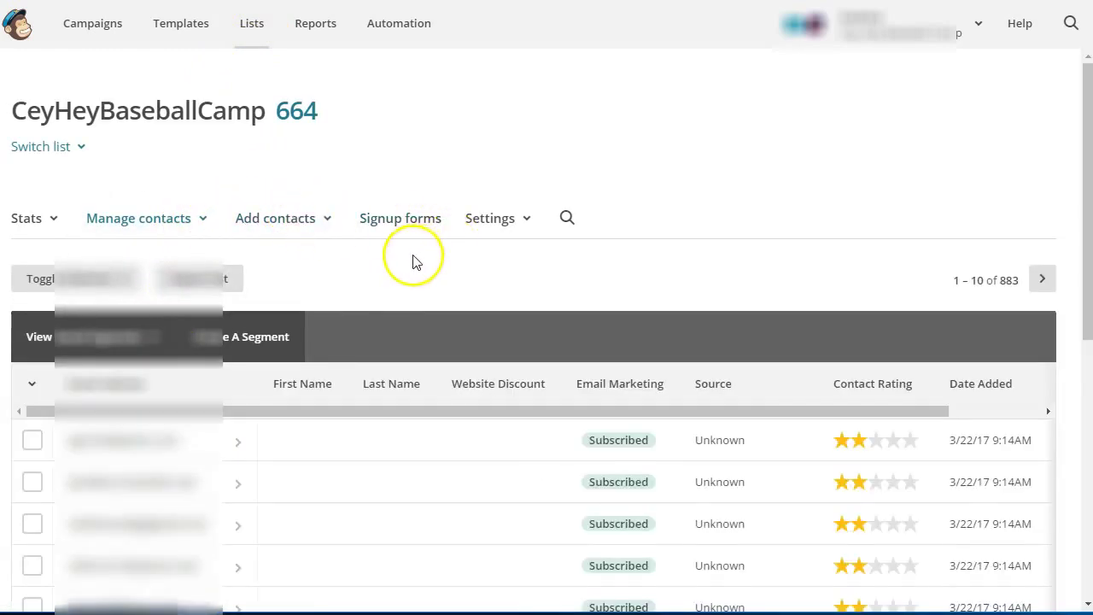
{"action": "scroll", "coordinate": [415, 260], "scroll_direction": "down", "scroll_amount": 1}
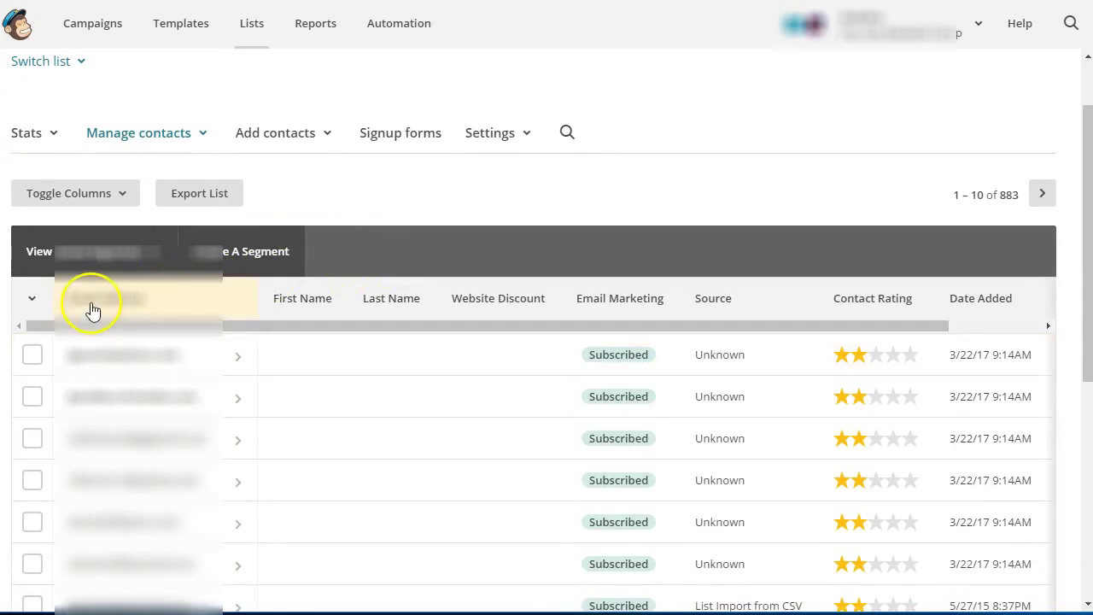
{"action": "scroll", "coordinate": [91, 307], "scroll_direction": "down", "scroll_amount": 1}
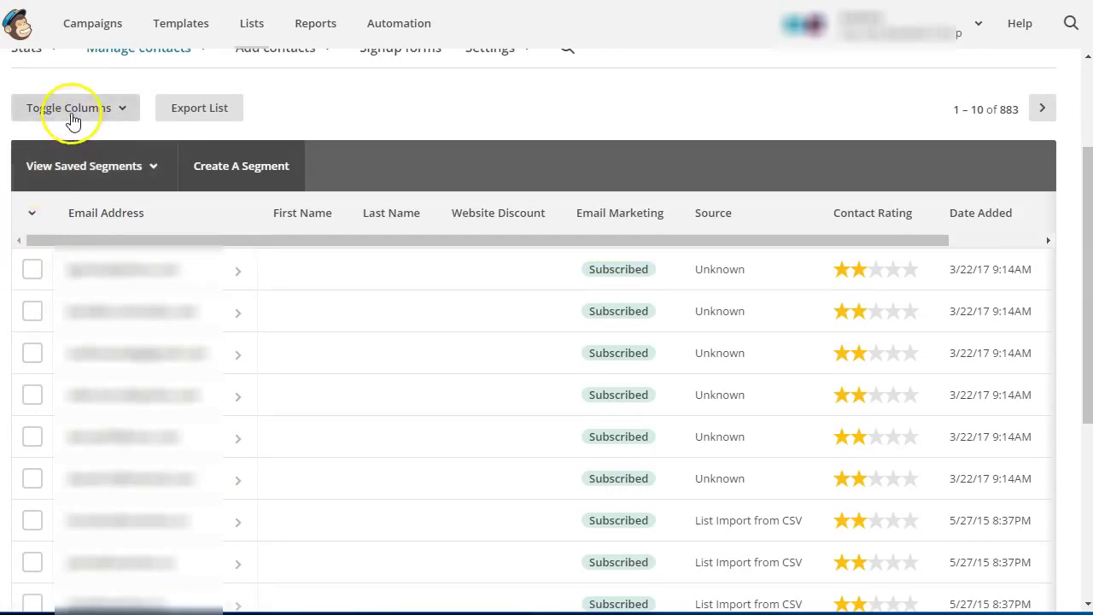
{"action": "left_click", "coordinate": [99, 117]}
- Close the column choices and tick the first four contacts to demonstrate selection
{"action": "left_click", "coordinate": [89, 120]}
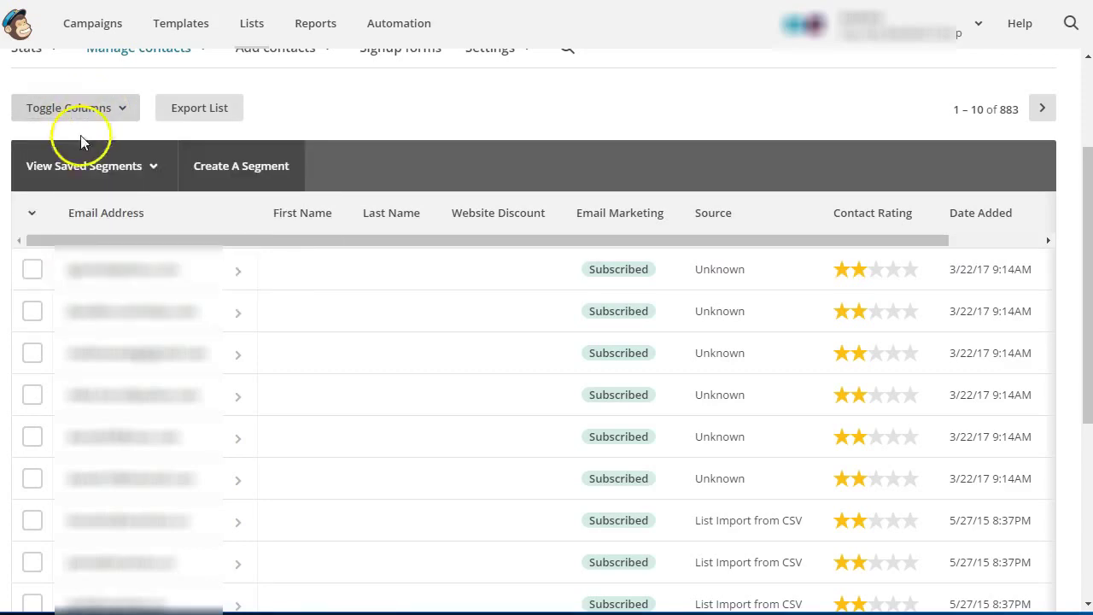
{"action": "left_click", "coordinate": [31, 270]}
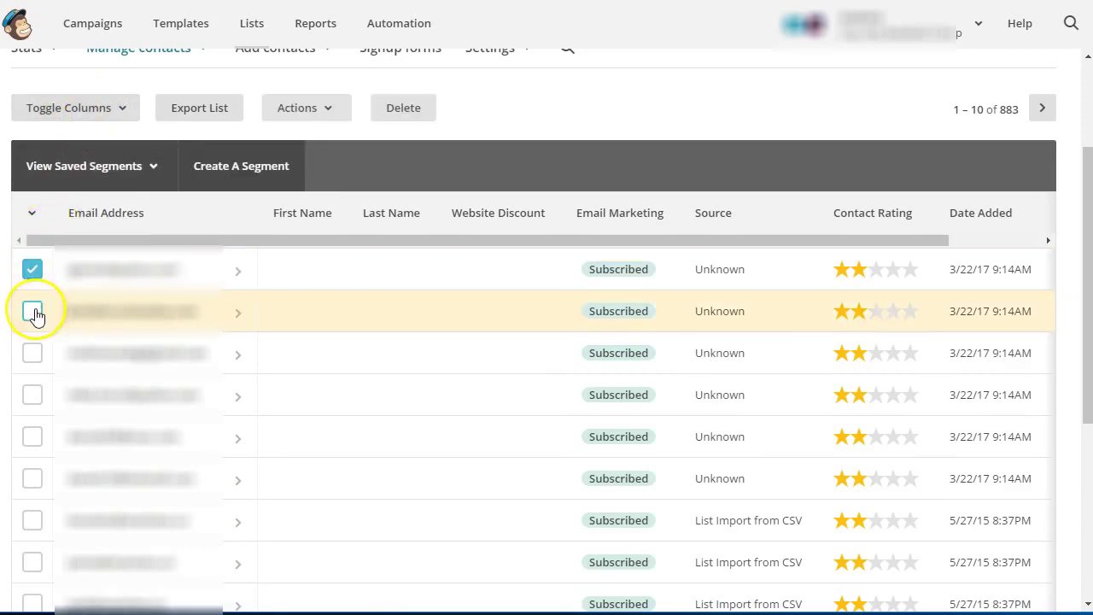
{"action": "left_click", "coordinate": [32, 311]}
{"action": "left_click", "coordinate": [32, 352]}
{"action": "left_click", "coordinate": [33, 394]}
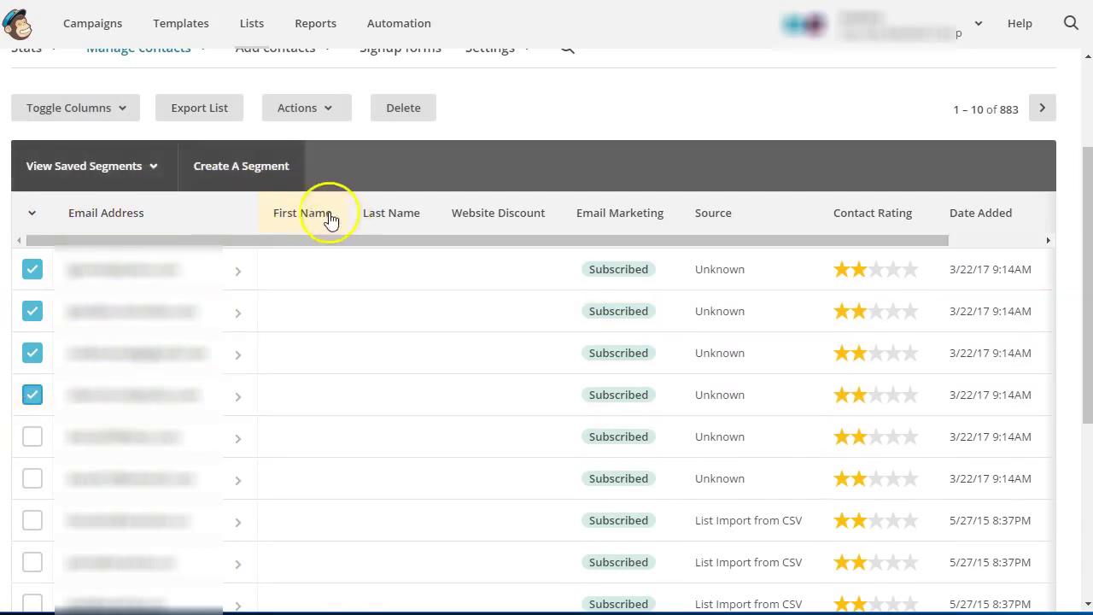
{"action": "scroll", "coordinate": [300, 205], "scroll_direction": "up", "scroll_amount": 1}
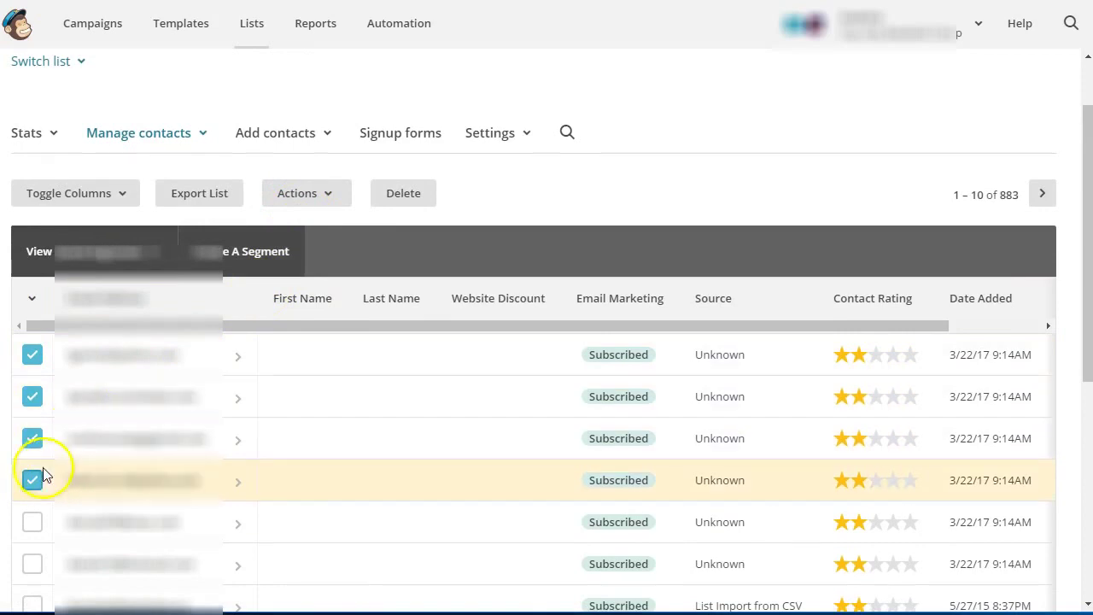
- Untick all four contacts, leaving only the second contact selected for copying
{"action": "left_click", "coordinate": [32, 478]}
{"action": "left_click", "coordinate": [34, 440]}
{"action": "left_click", "coordinate": [33, 398]}
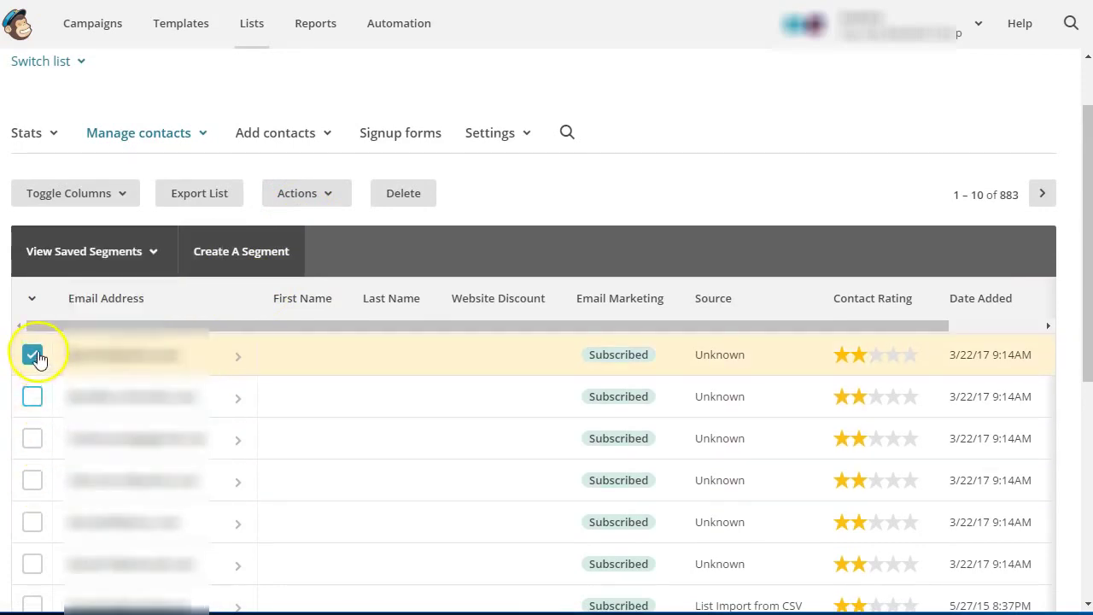
{"action": "left_click", "coordinate": [33, 356]}
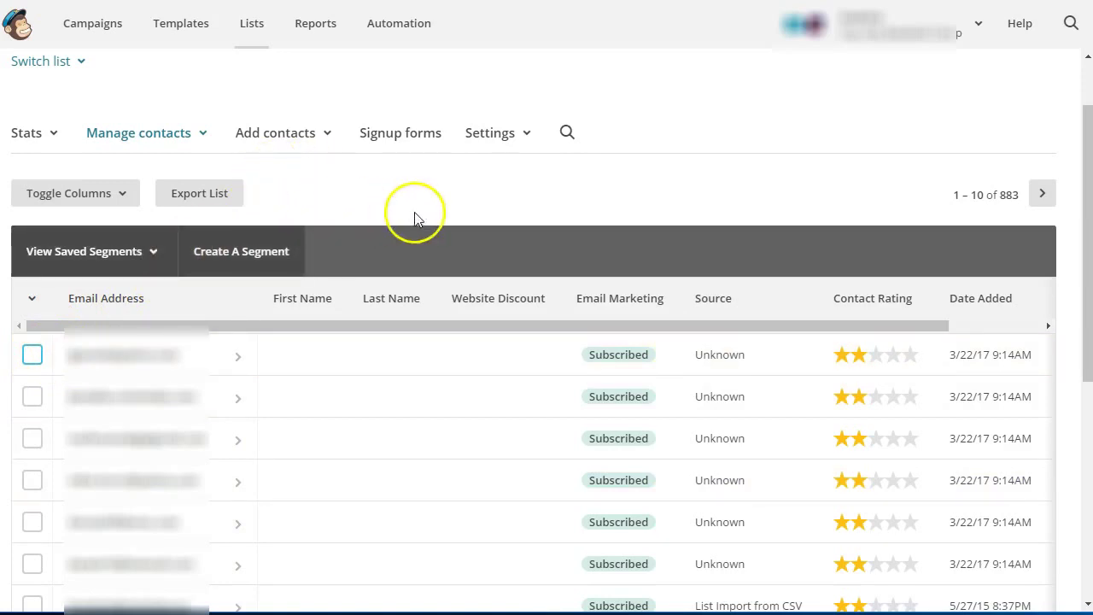
{"action": "left_click", "coordinate": [32, 354]}
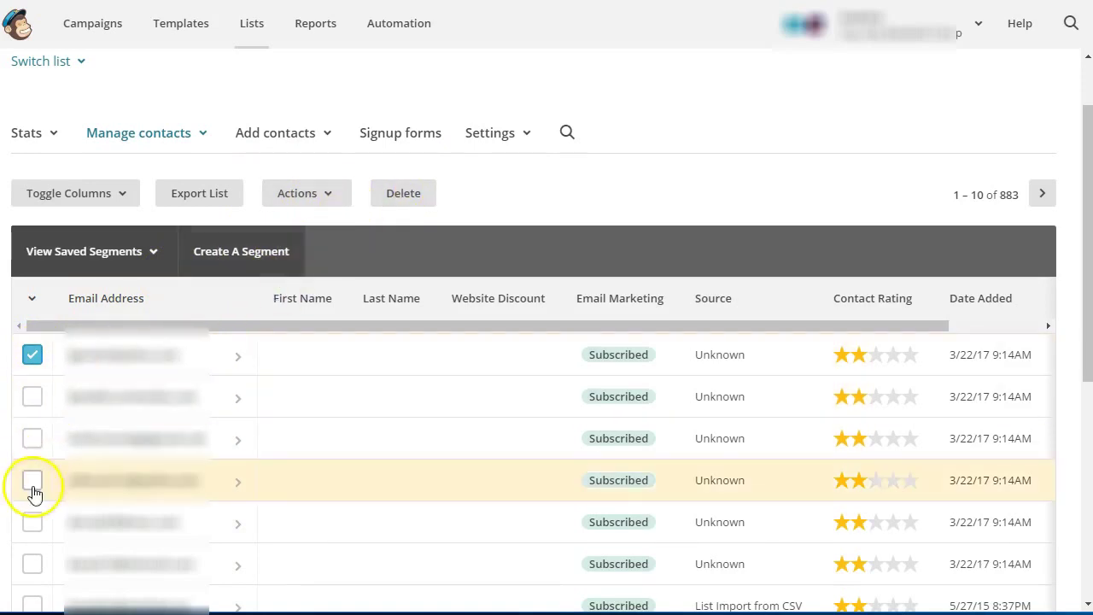
{"action": "left_click", "coordinate": [32, 355]}
{"action": "left_click", "coordinate": [33, 396]}
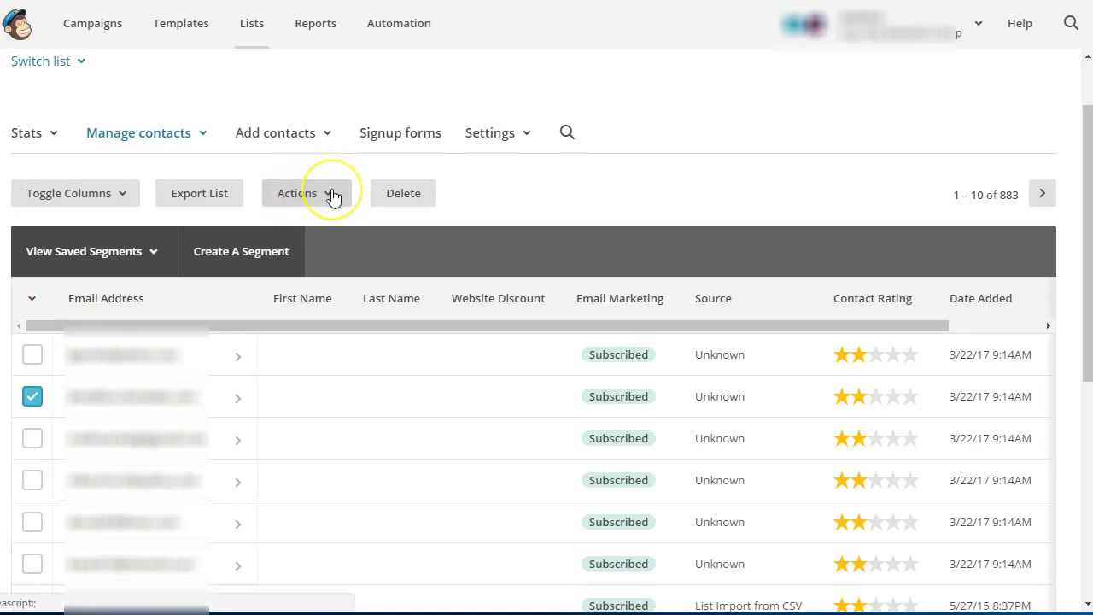
- Use Actions › Copy to list to send the selected contact to the Website Discounts list
{"action": "left_click", "coordinate": [334, 195]}
{"action": "left_click", "coordinate": [402, 253]}
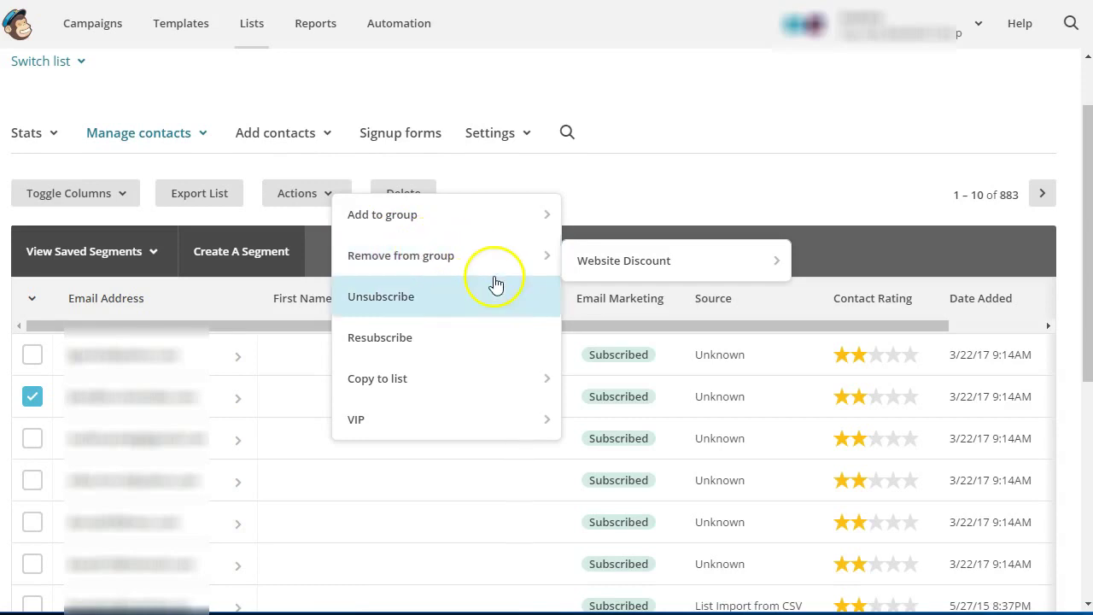
{"action": "mouse_move", "coordinate": [444, 378]}
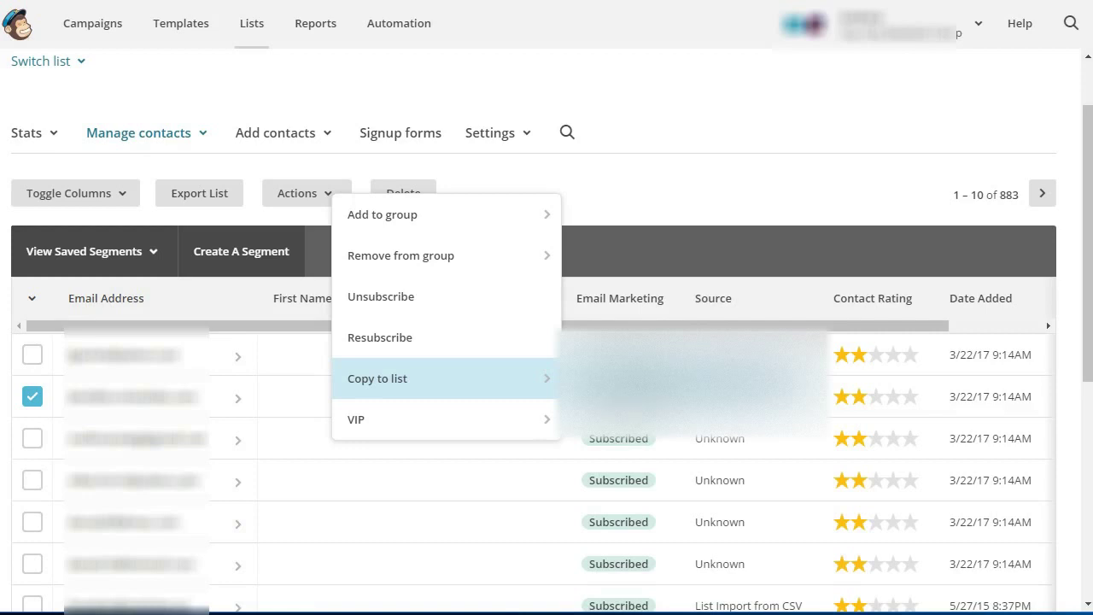
{"action": "left_click", "coordinate": [650, 379]}
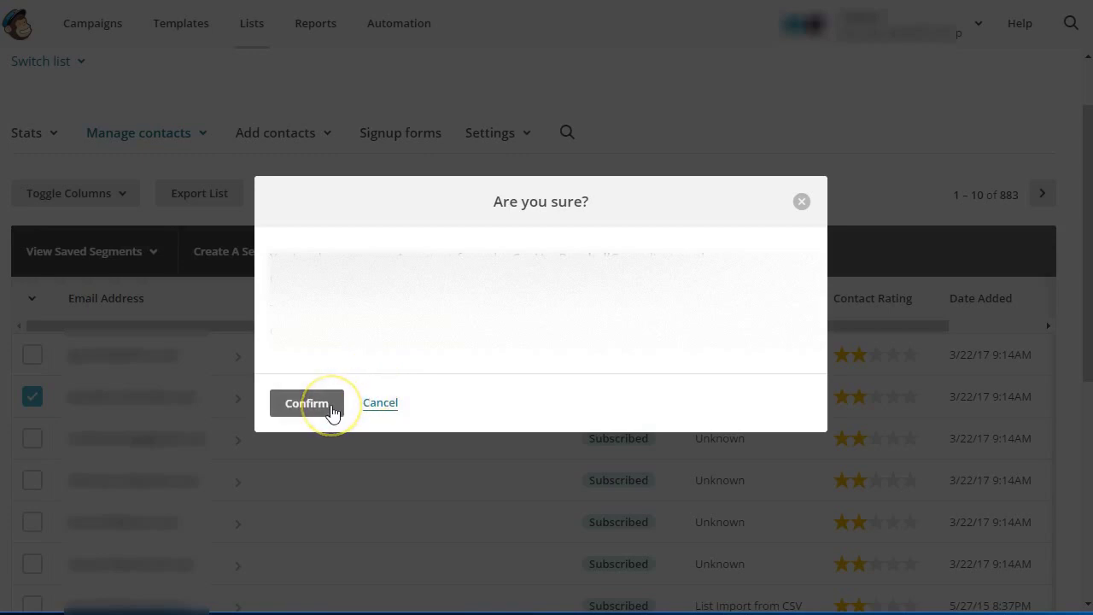
- Confirm the copy and check on the Lists page that Website Discounts has 1 subscriber
{"action": "left_click", "coordinate": [333, 411]}
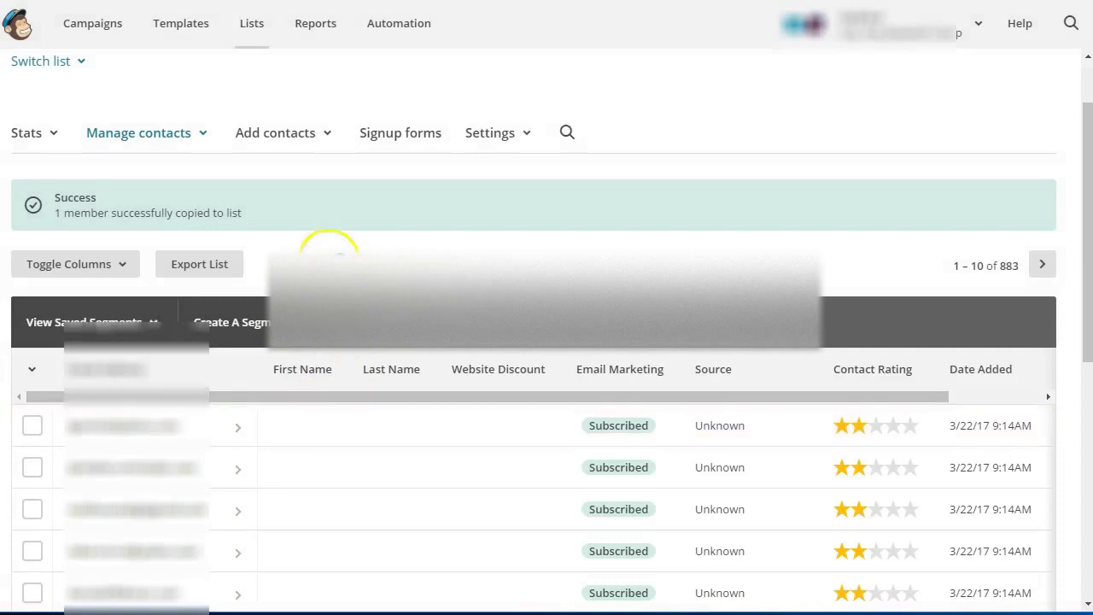
{"action": "left_click", "coordinate": [245, 27]}
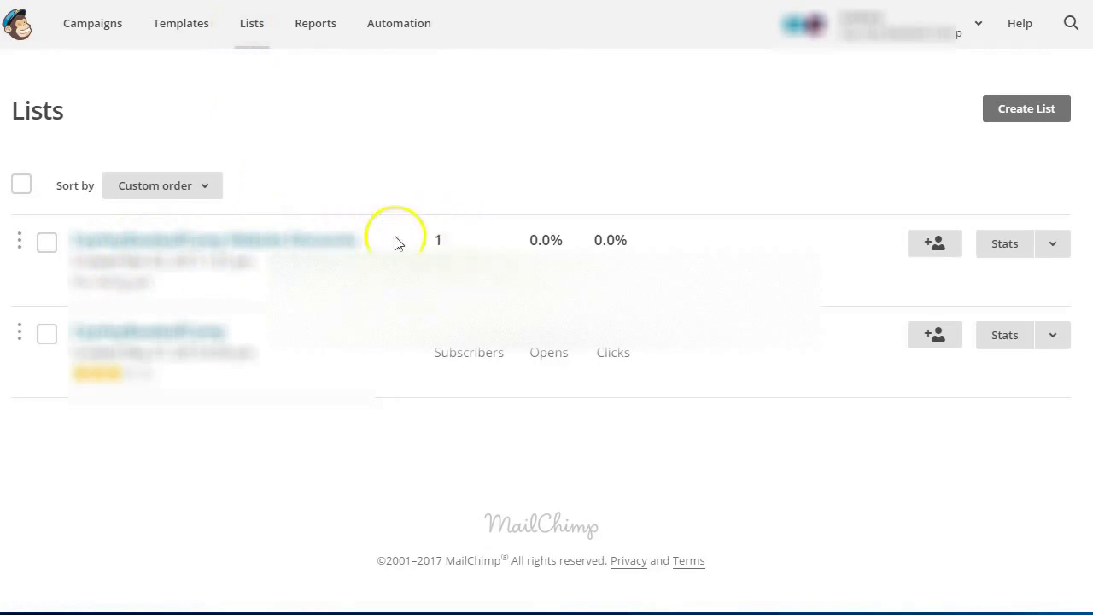
{"action": "left_click", "coordinate": [229, 251]}
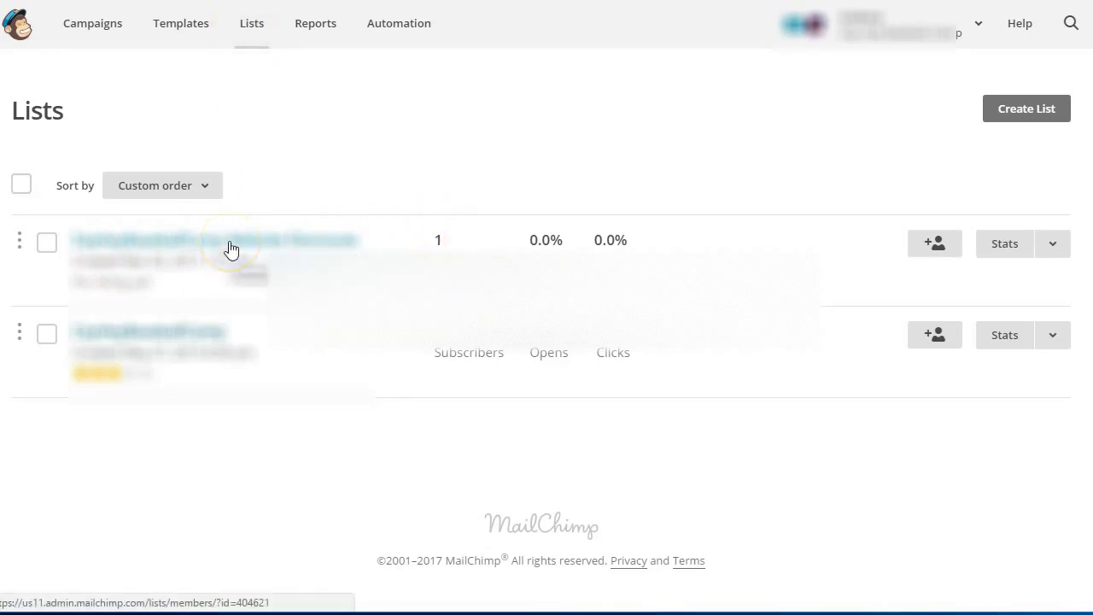